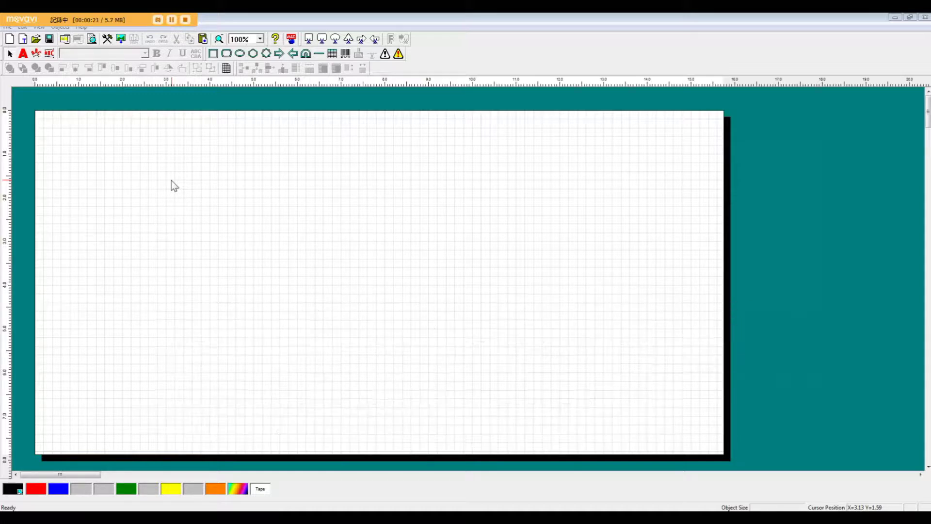
# - Open the label templates and look through the full list of template categories
pyautogui.click(7, 27)
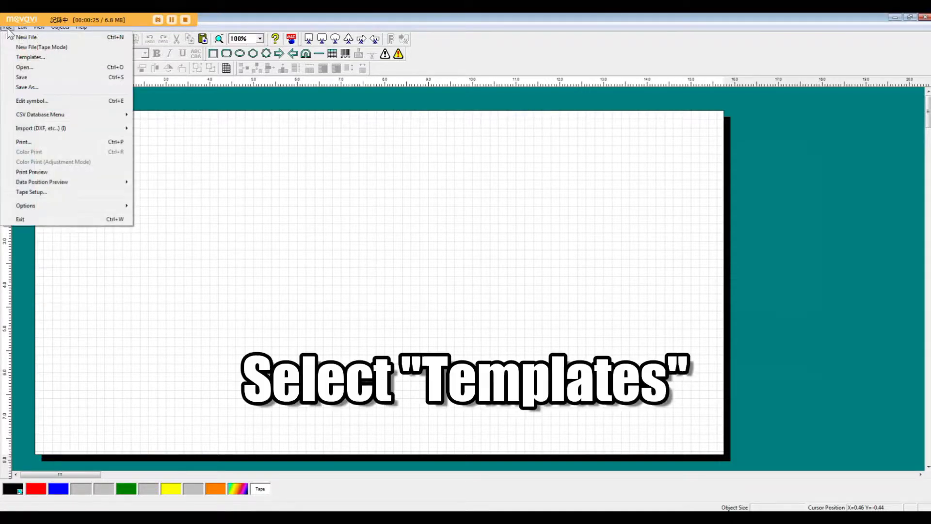
pyautogui.click(17, 58)
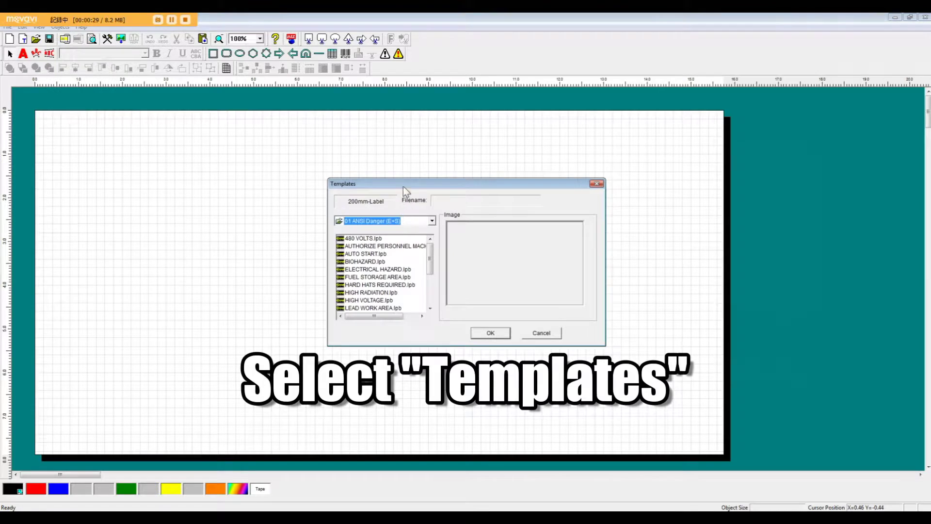
pyautogui.moveTo(400, 184); pyautogui.dragTo(334, 139)
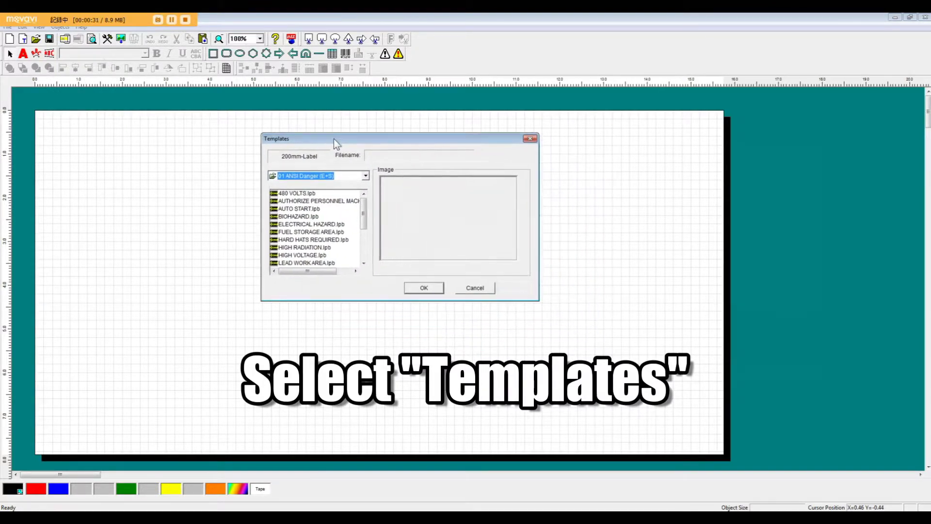
pyautogui.click(366, 176)
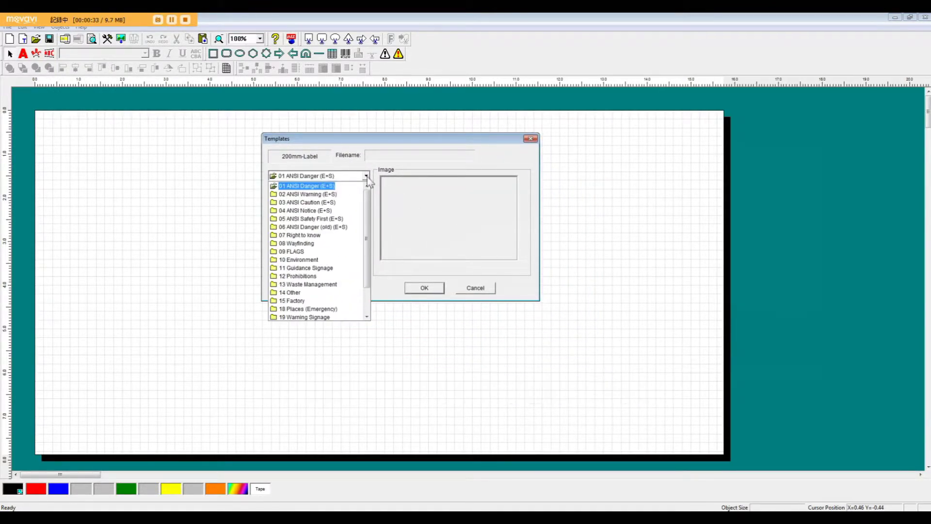
pyautogui.moveTo(365, 193); pyautogui.dragTo(365, 235)
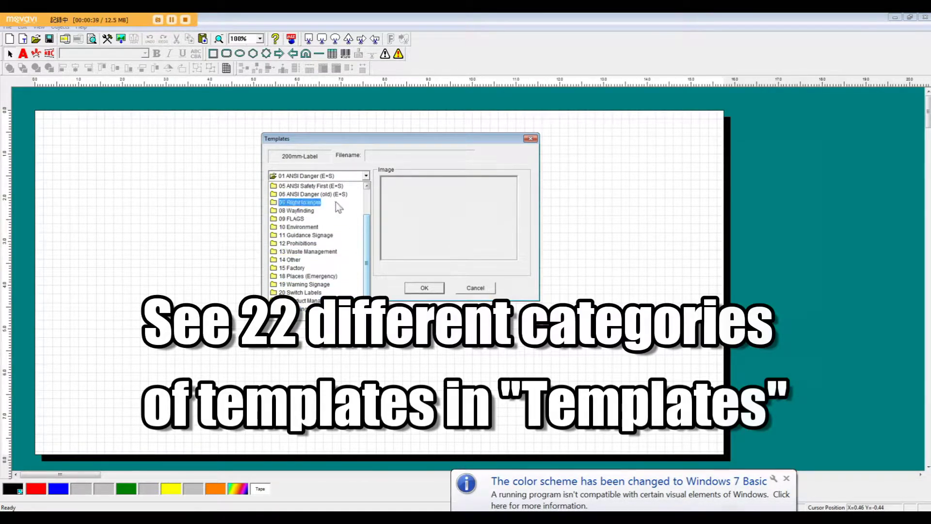
pyautogui.moveTo(366, 251); pyautogui.dragTo(365, 225)
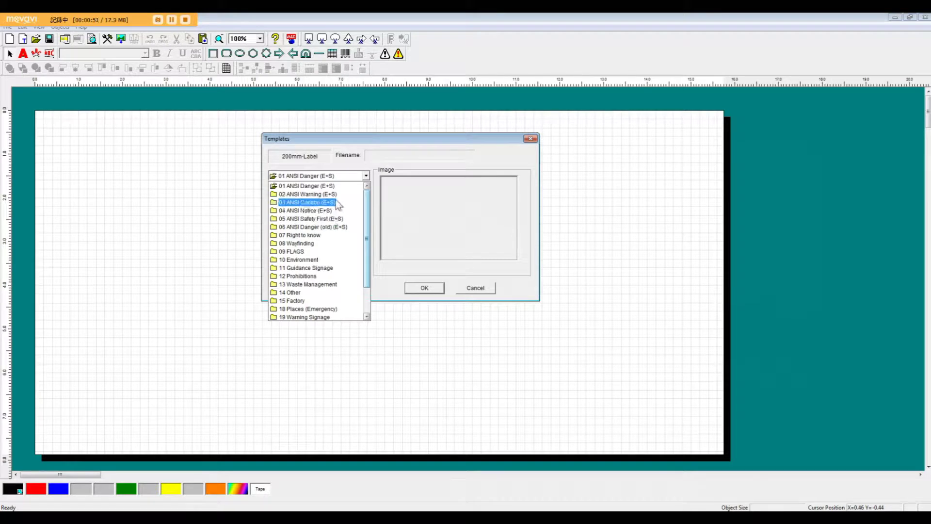
# - Preview the AUTHORIZED PERSONNEL MACHINE and 480 VOLTS templates in the 06 ANSI Danger (old) (E+S) category
pyautogui.click(337, 227)
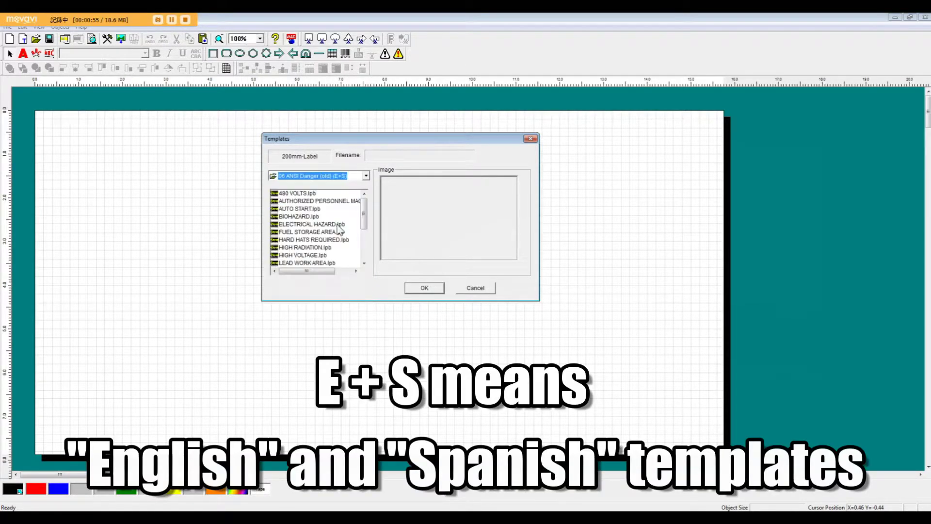
pyautogui.click(322, 201)
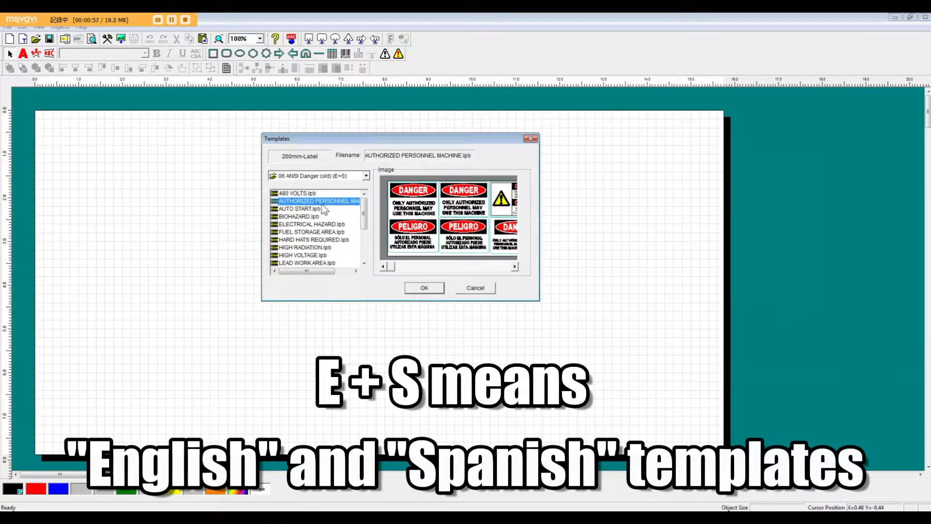
pyautogui.click(298, 193)
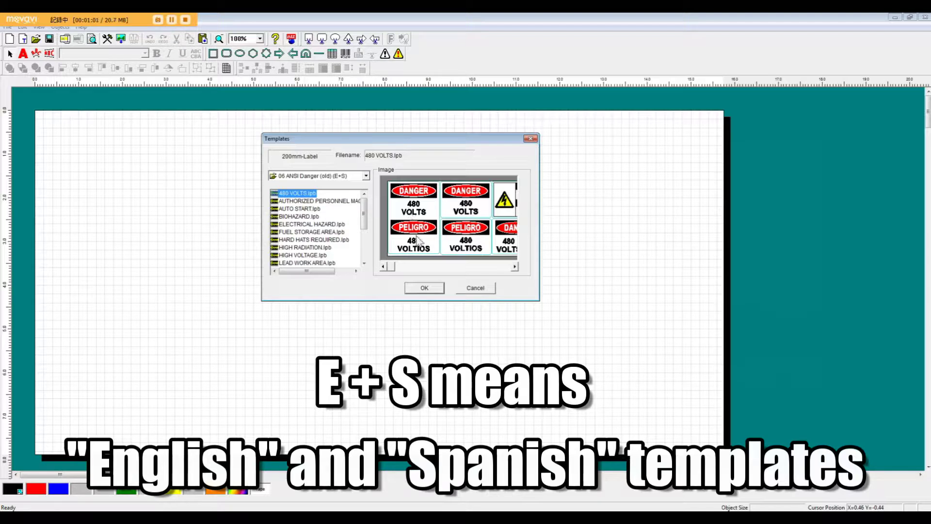
# - Preview the Hazardous Materials System Label and Placard templates in the 07 Right to know category
pyautogui.click(366, 176)
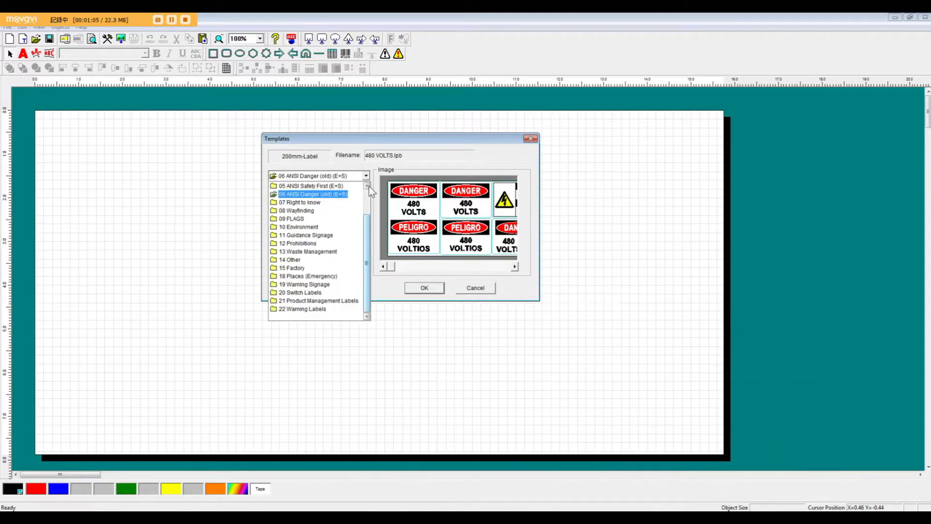
pyautogui.click(367, 185)
pyautogui.click(367, 185)
pyautogui.click(367, 185)
pyautogui.click(367, 185)
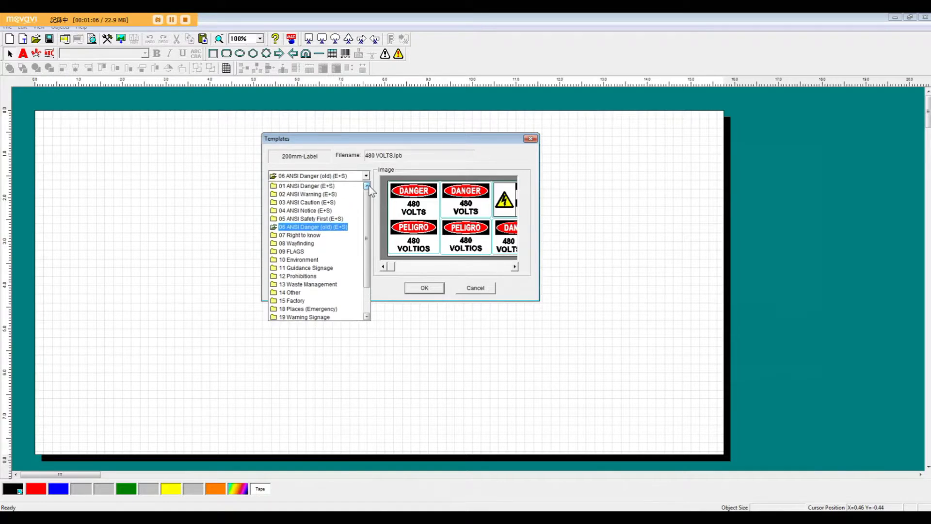
pyautogui.click(304, 236)
pyautogui.click(306, 193)
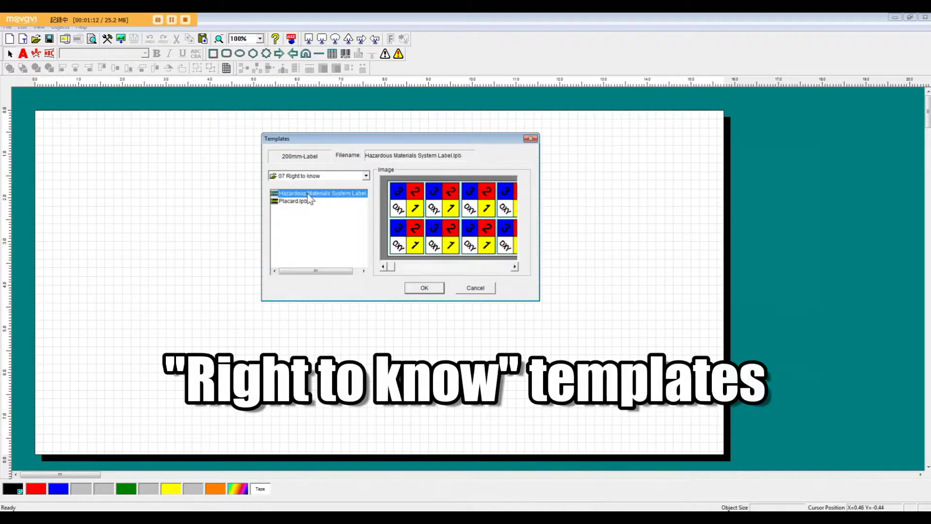
pyautogui.click(297, 202)
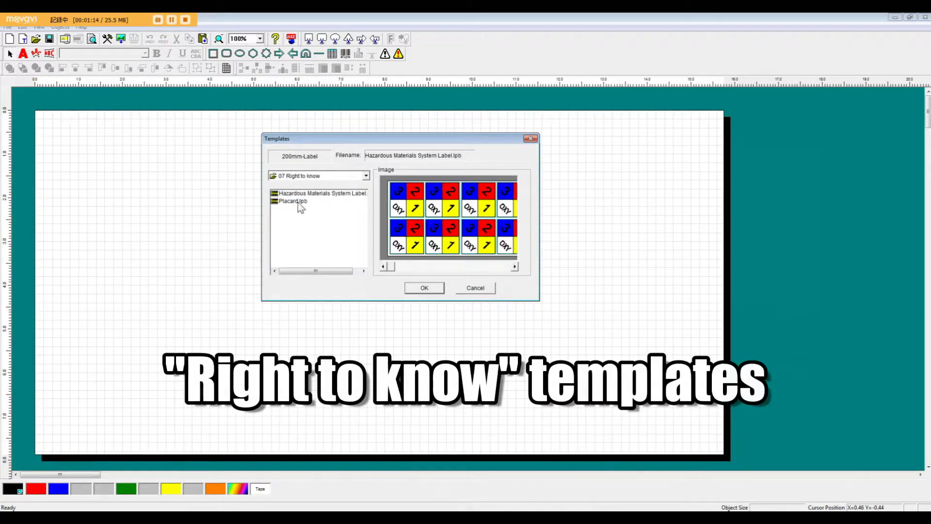
# - Preview the 1 Spanish-English DB template in the 08 Wayfinding category
pyautogui.click(364, 176)
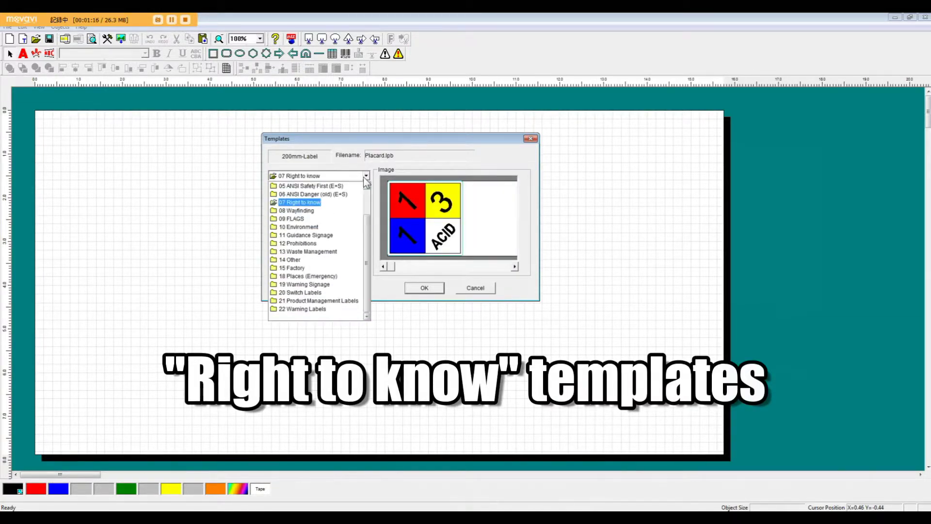
pyautogui.click(339, 211)
pyautogui.click(296, 193)
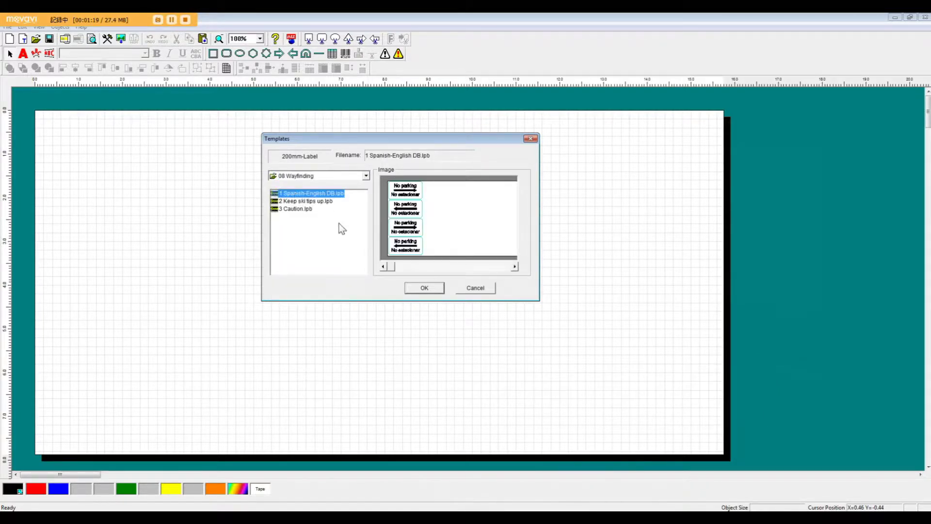
# - Preview the templates from ASSET LABEL 1 through Lot Number in the 21 Product Management Labels category
pyautogui.click(365, 176)
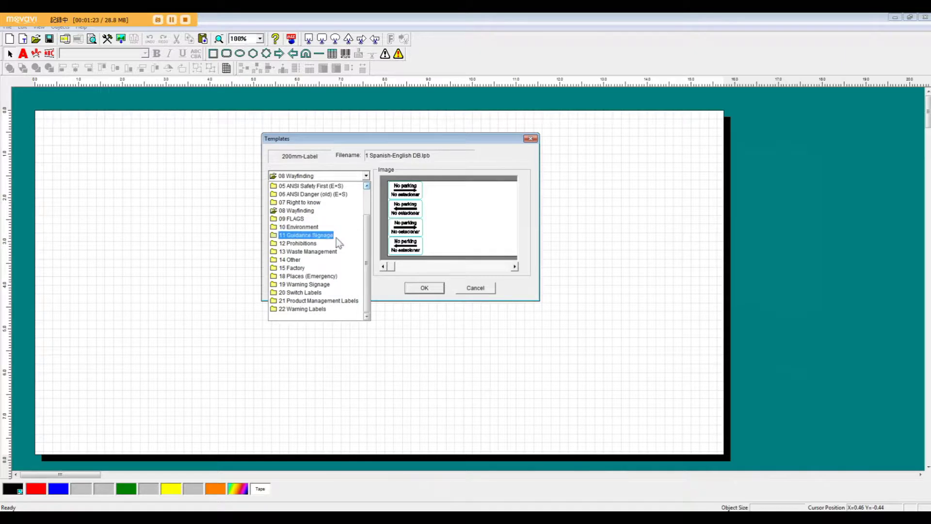
pyautogui.click(332, 302)
pyautogui.click(315, 195)
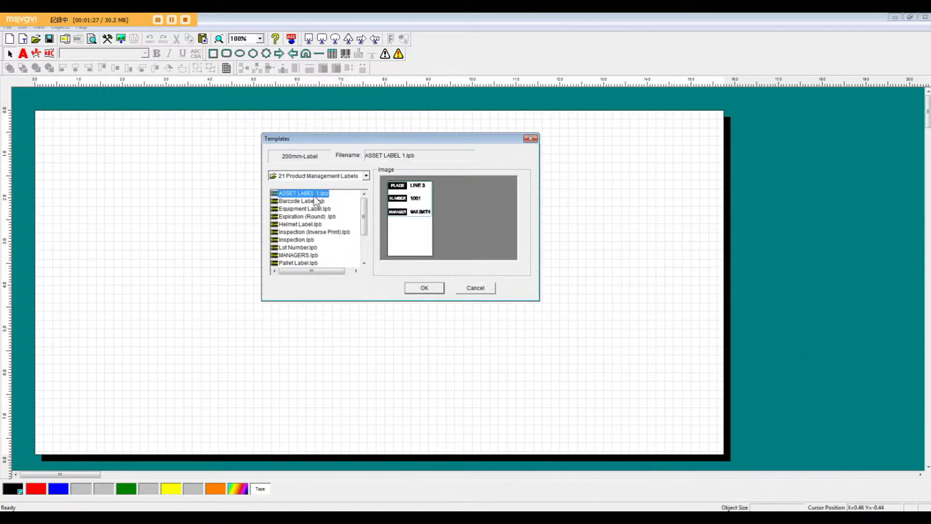
pyautogui.click(316, 201)
pyautogui.click(316, 209)
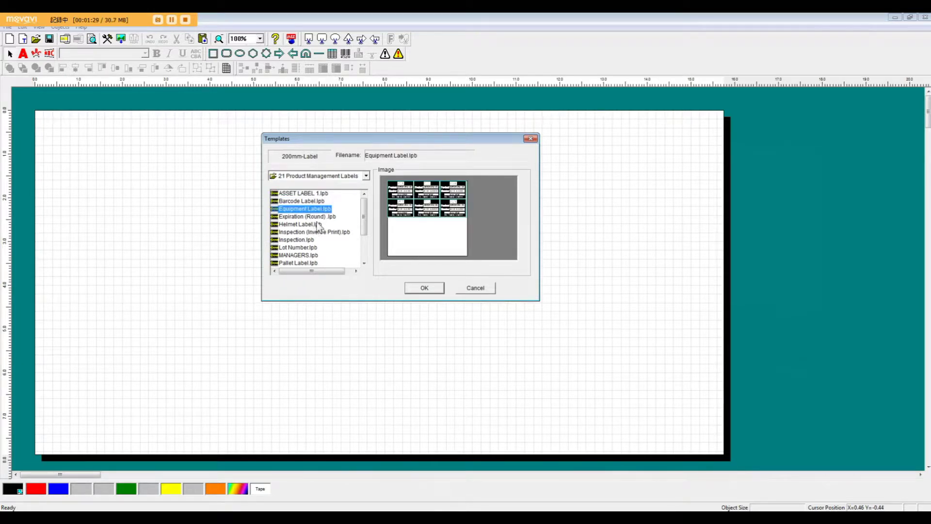
pyautogui.click(317, 216)
pyautogui.click(316, 224)
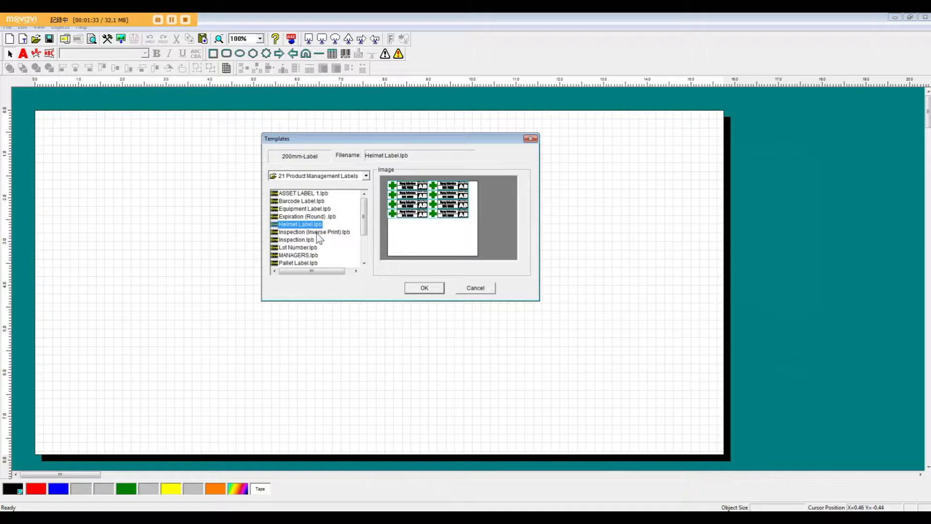
pyautogui.click(316, 233)
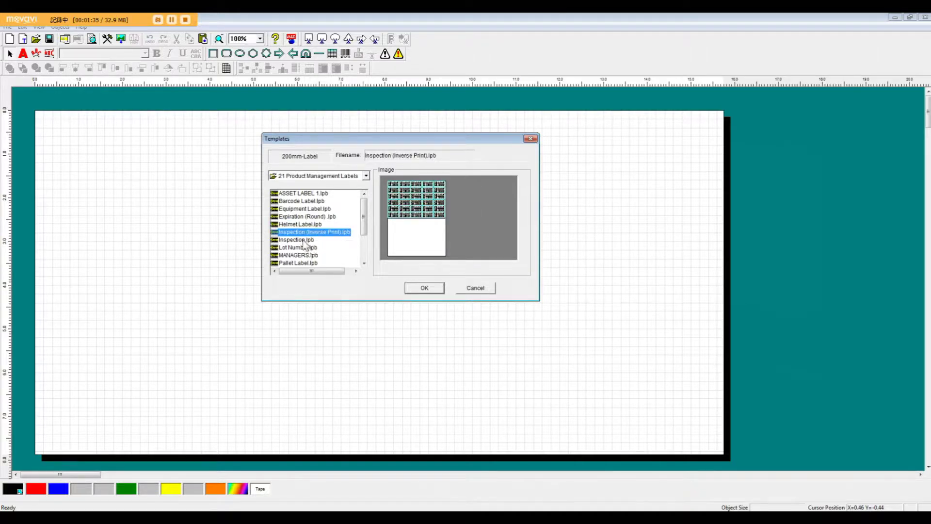
pyautogui.click(303, 240)
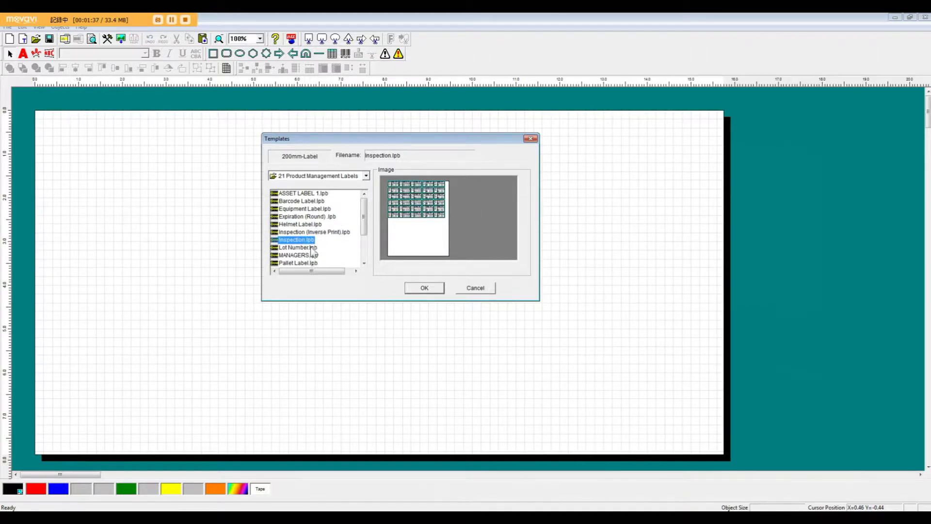
pyautogui.click(307, 248)
# - Preview the PINCHING HAZARD, USE PRECAUTIONS and HIGH TEMPURATURE templates in the 22 Warning Labels category
pyautogui.click(366, 176)
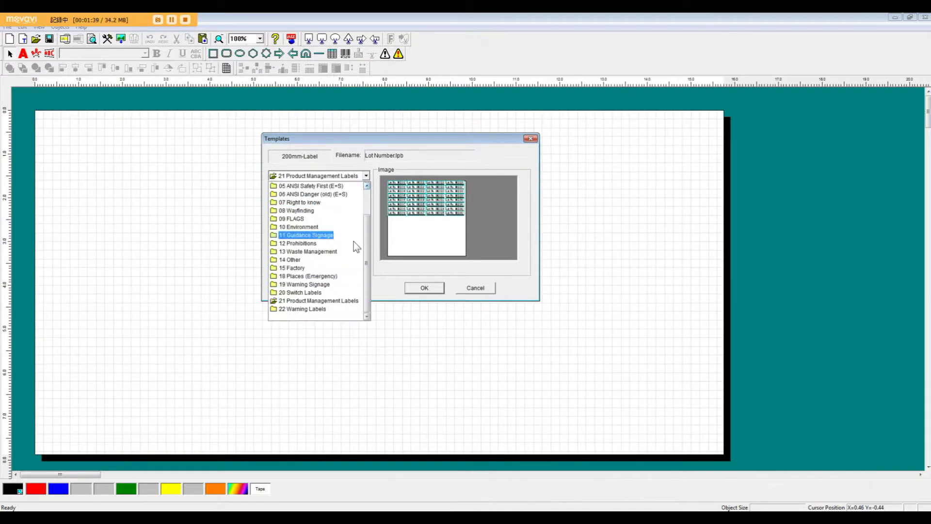
pyautogui.click(342, 310)
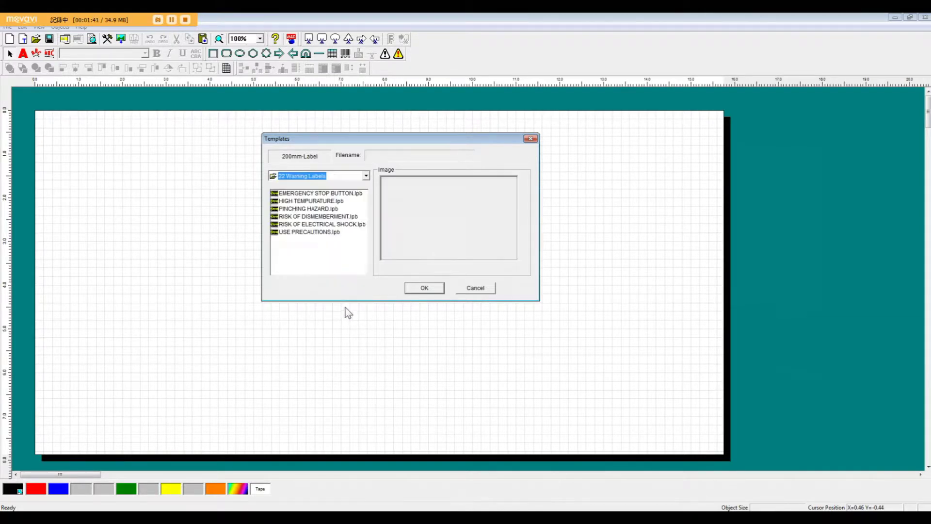
pyautogui.click(334, 209)
pyautogui.click(300, 233)
pyautogui.click(318, 199)
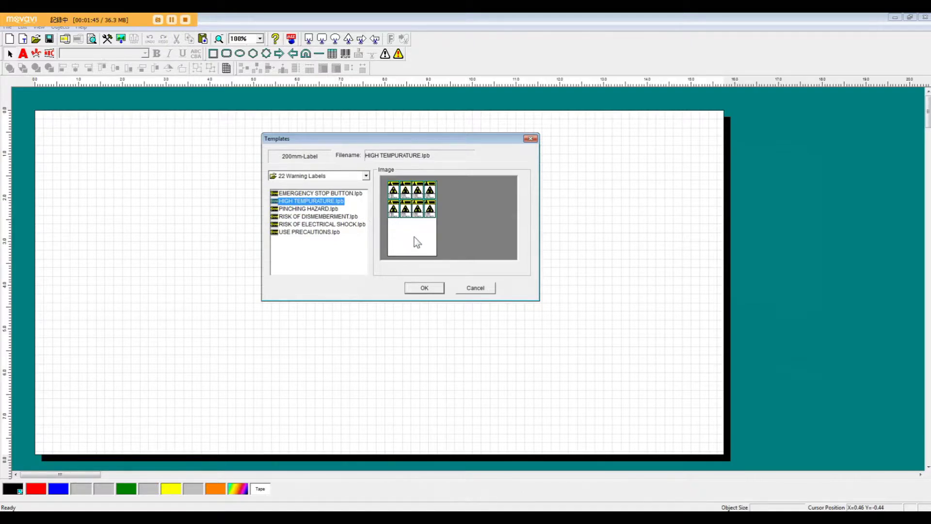
# - Load the 480 VOLTS template from the 06 ANSI Danger (old) (E+S) category onto the label sheet
pyautogui.click(366, 175)
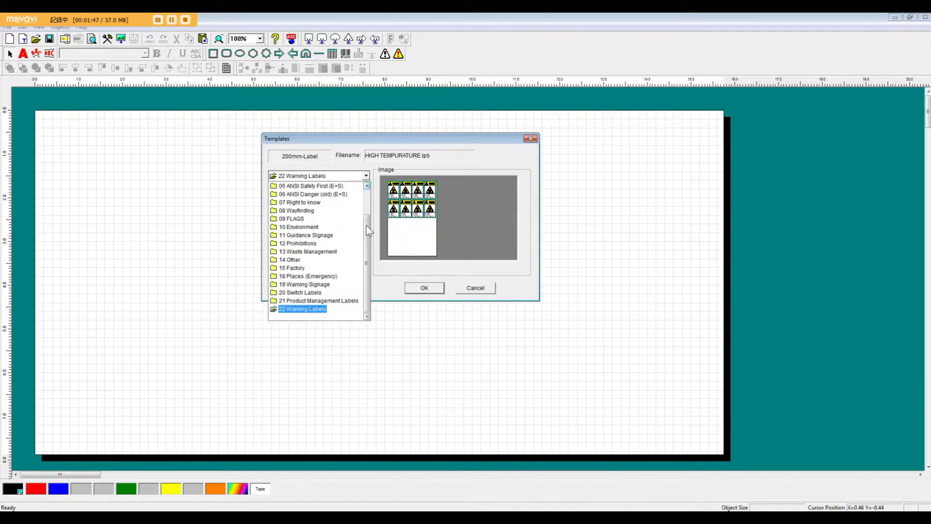
pyautogui.moveTo(365, 225); pyautogui.dragTo(374, 206)
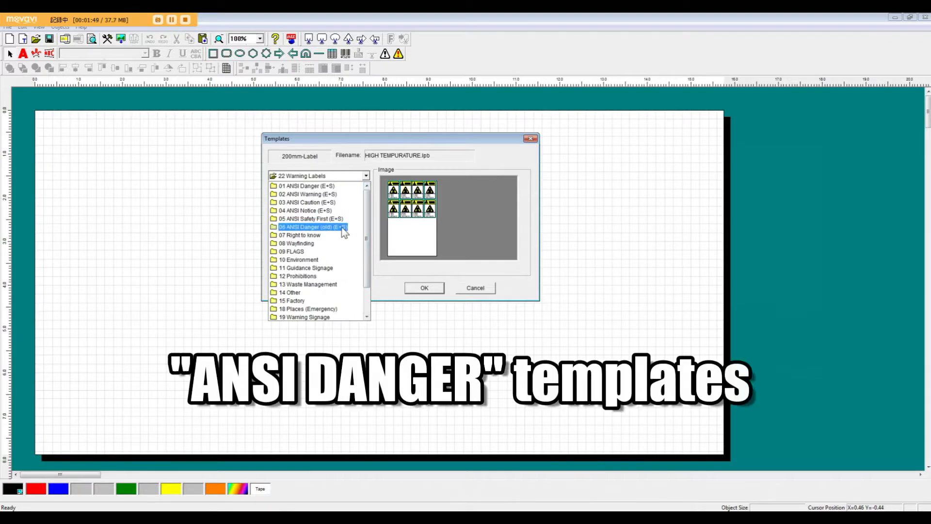
pyautogui.click(343, 227)
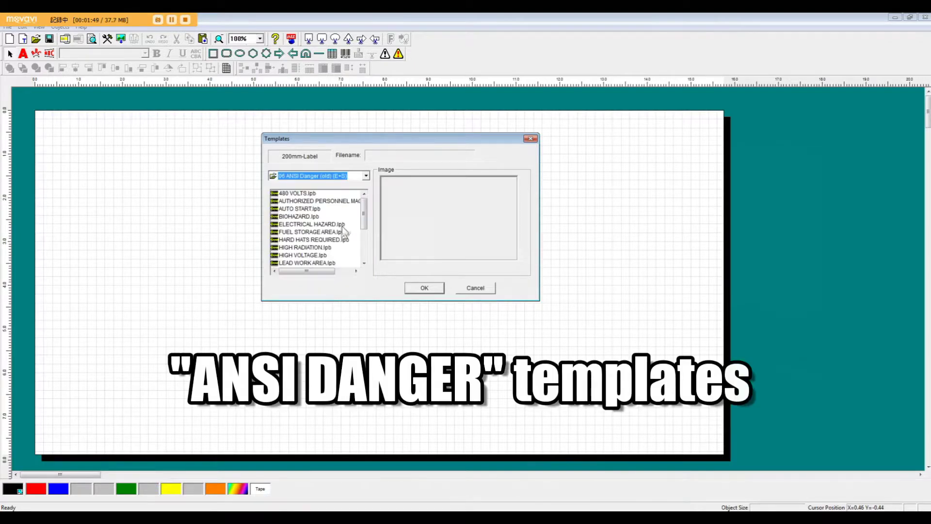
pyautogui.click(309, 194)
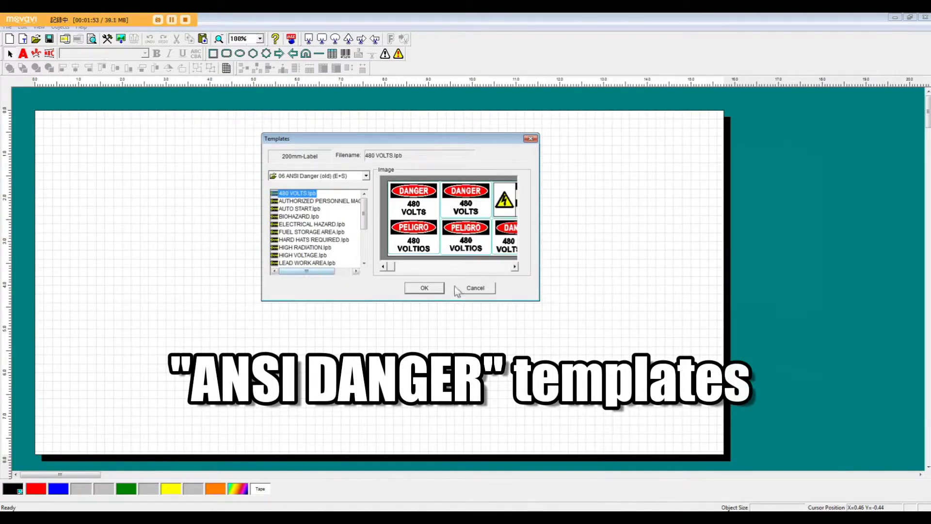
pyautogui.click(423, 290)
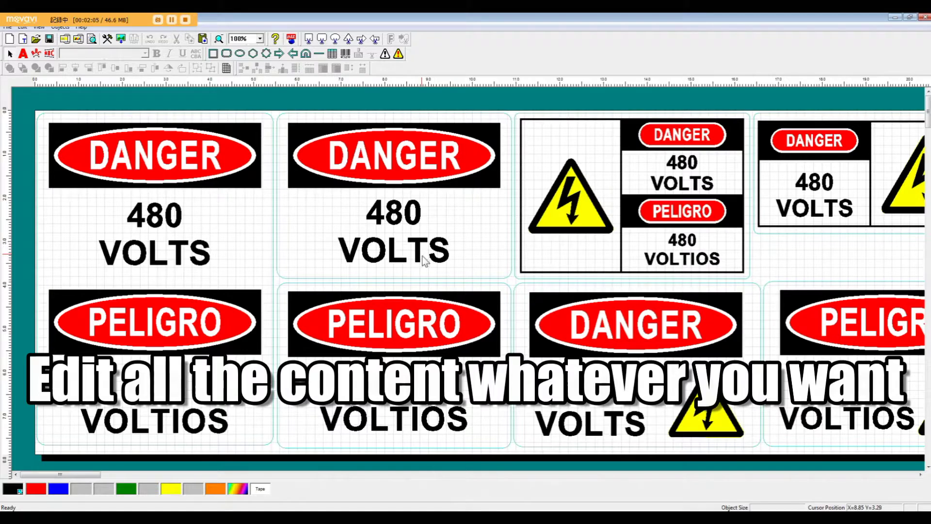
# - Delete every label on the sheet except the leftmost one with the DANGER and PELIGRO headers
pyautogui.moveTo(338, 463); pyautogui.dragTo(921, 89)
pyautogui.press('Delete')
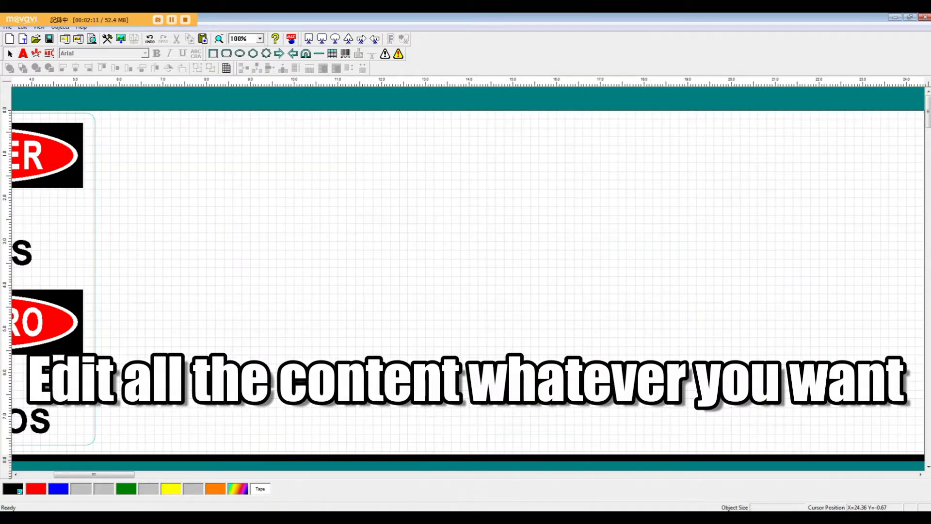
pyautogui.moveTo(113, 475); pyautogui.dragTo(79, 475)
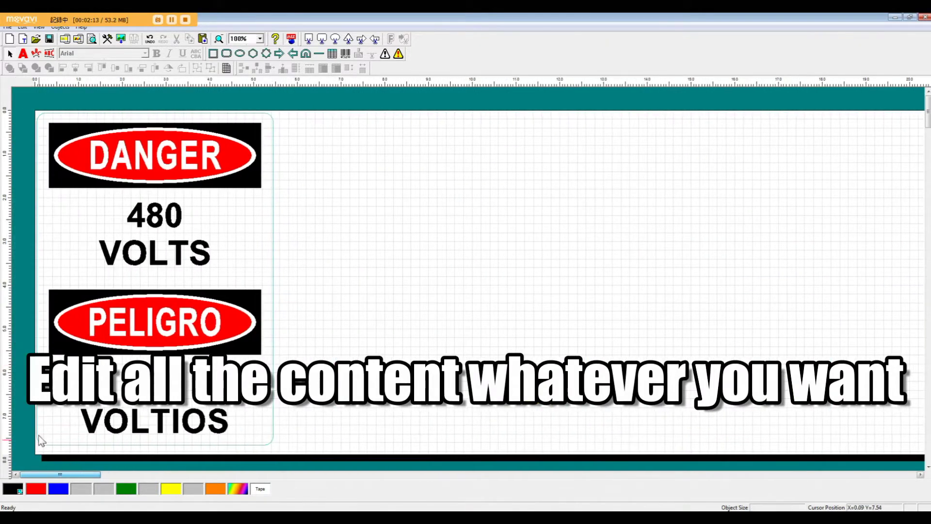
# - Move the text under the DANGER header to the left and change it to read 220 VOLTS
pyautogui.moveTo(152, 237); pyautogui.dragTo(108, 232)
pyautogui.doubleClick(111, 236)
pyautogui.click(468, 162)
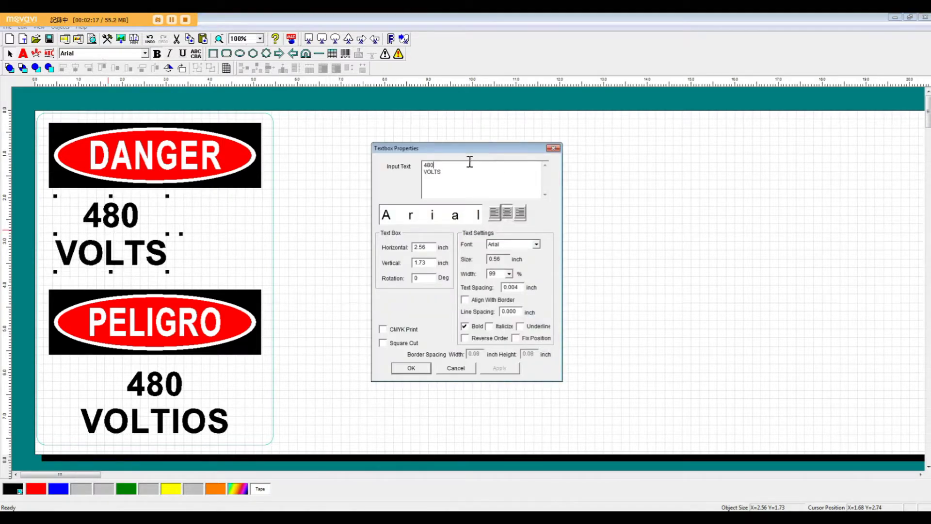
pyautogui.press('BackSpace')
pyautogui.press('BackSpace')
pyautogui.click(420, 371)
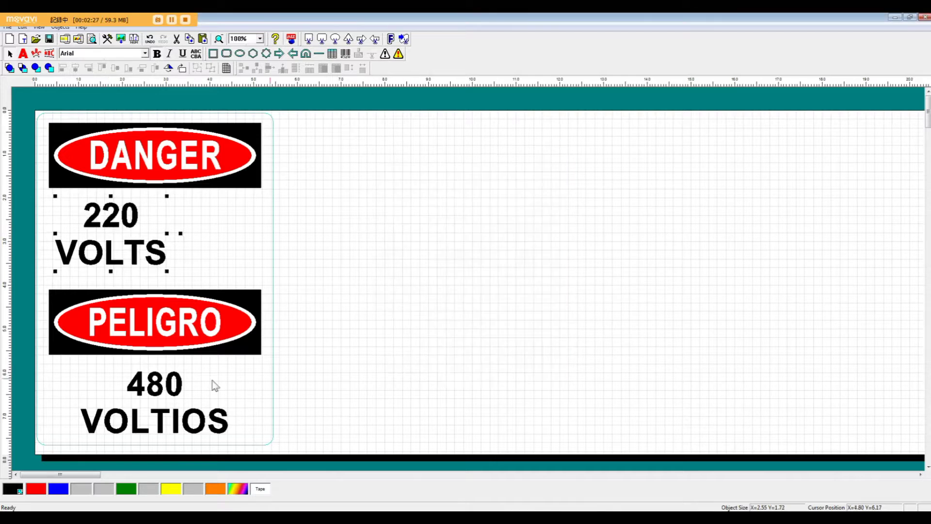
# - Move the text under the PELIGRO header to the left and change it to read 220 VOLTIOS
pyautogui.click(147, 405)
pyautogui.moveTo(146, 405); pyautogui.dragTo(116, 406)
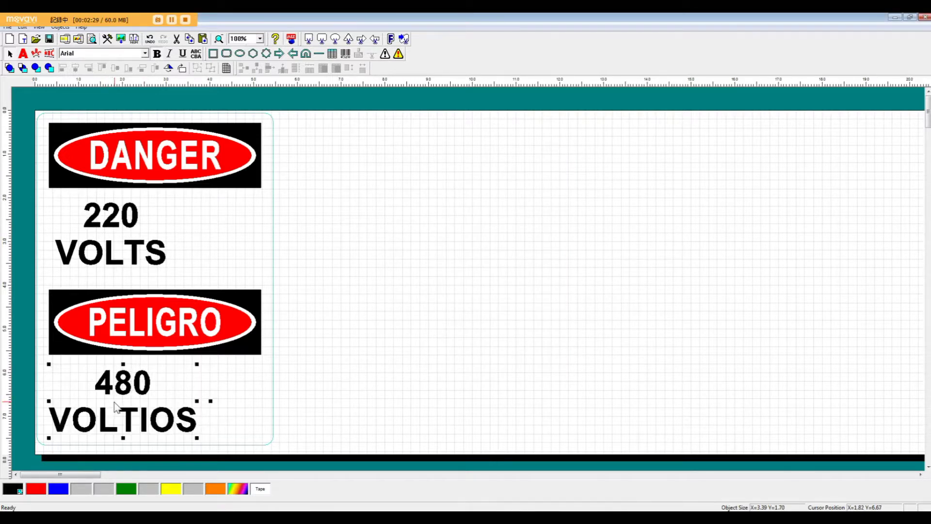
pyautogui.doubleClick(116, 406)
pyautogui.doubleClick(429, 165)
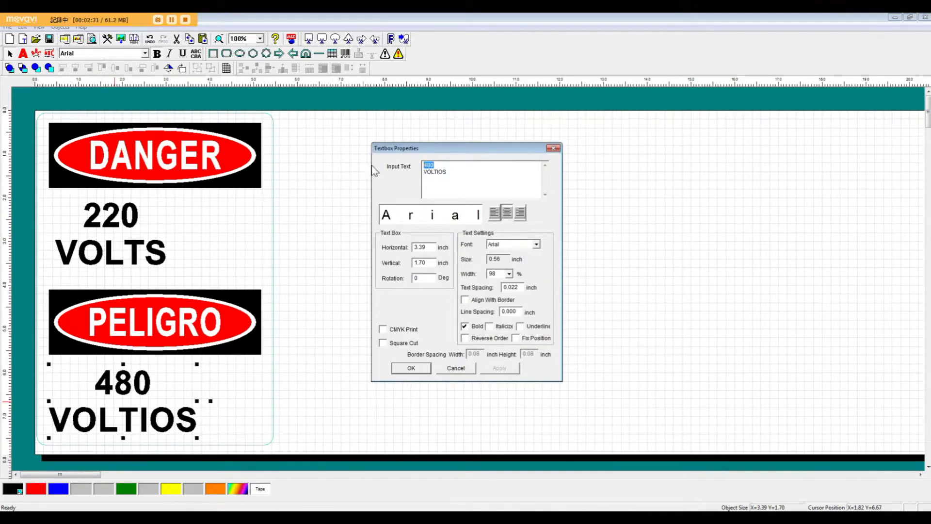
pyautogui.write('220')
pyautogui.click(419, 367)
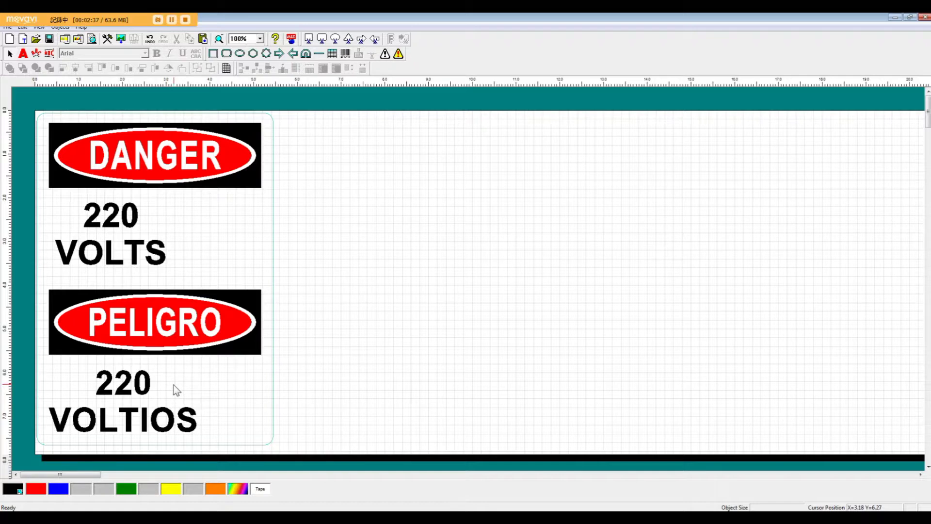
# - Align the left edges of the 220 VOLTS and 220 VOLTIOS text blocks, then deselect them
pyautogui.click(127, 415)
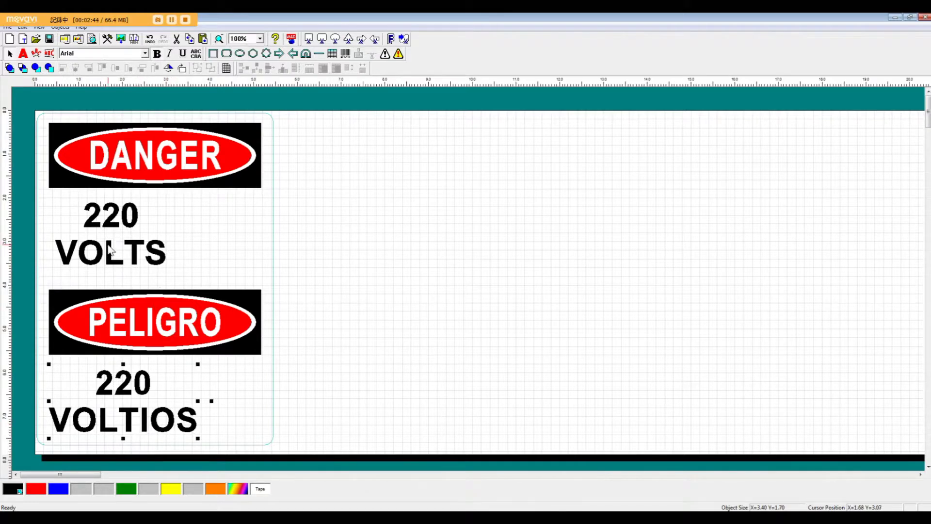
pyautogui.click(109, 249)
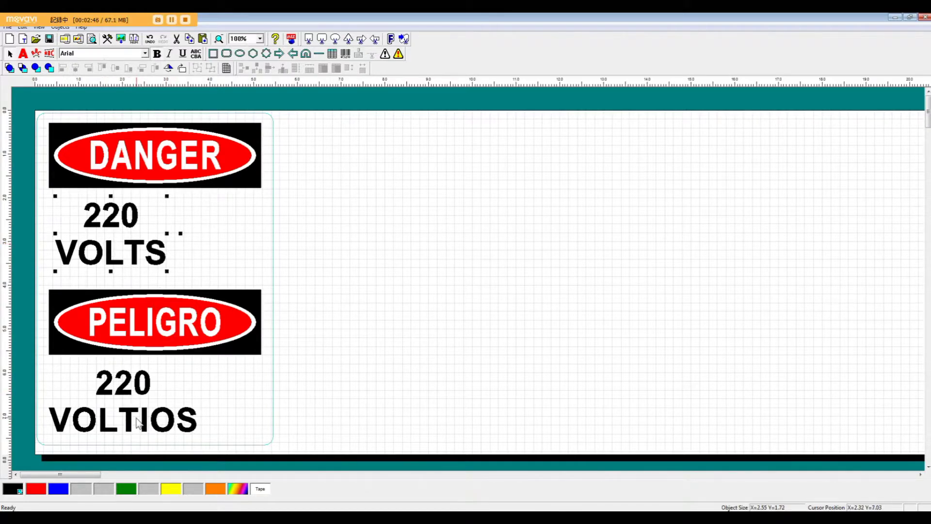
pyautogui.keyDown('shift'); pyautogui.click(138, 422); pyautogui.keyUp('shift')
pyautogui.click(63, 68)
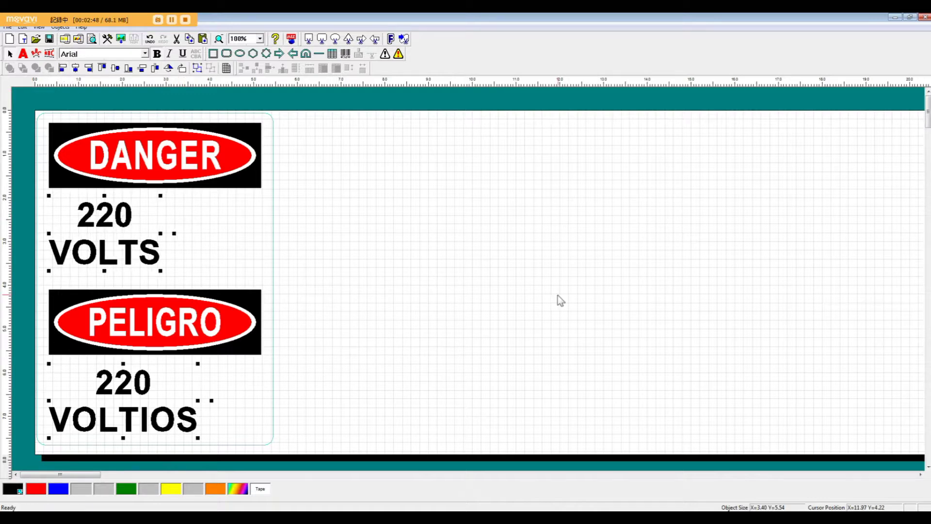
pyautogui.click(451, 301)
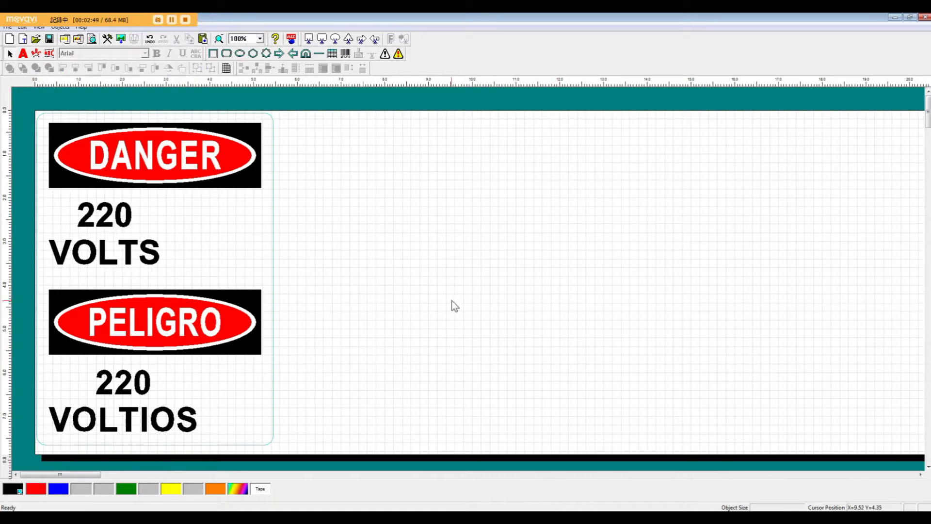
# - Open the colour symbol library and view the 03 GHS Symbols category
pyautogui.click(398, 54)
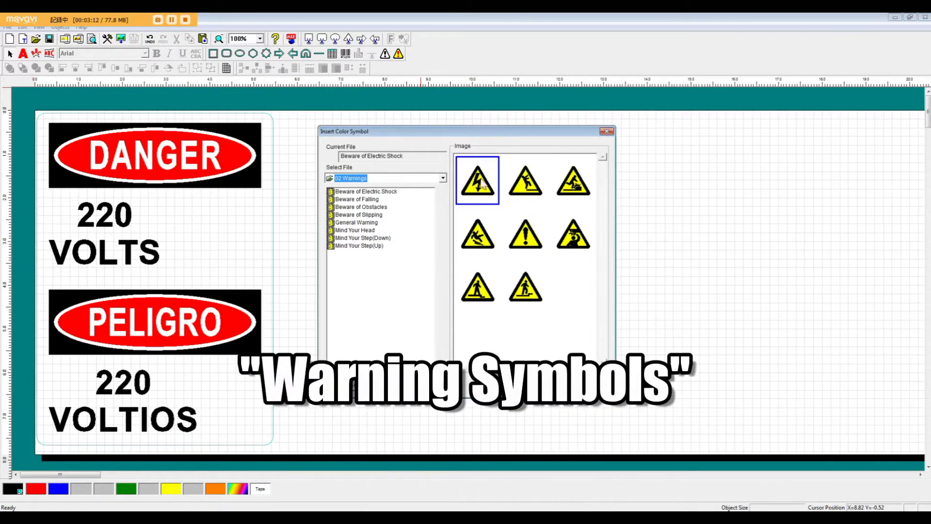
pyautogui.click(443, 178)
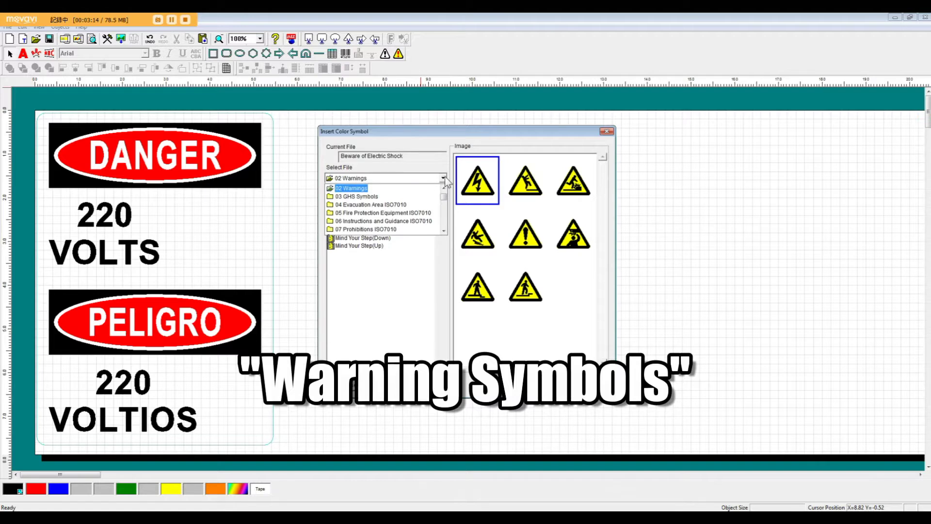
pyautogui.click(443, 188)
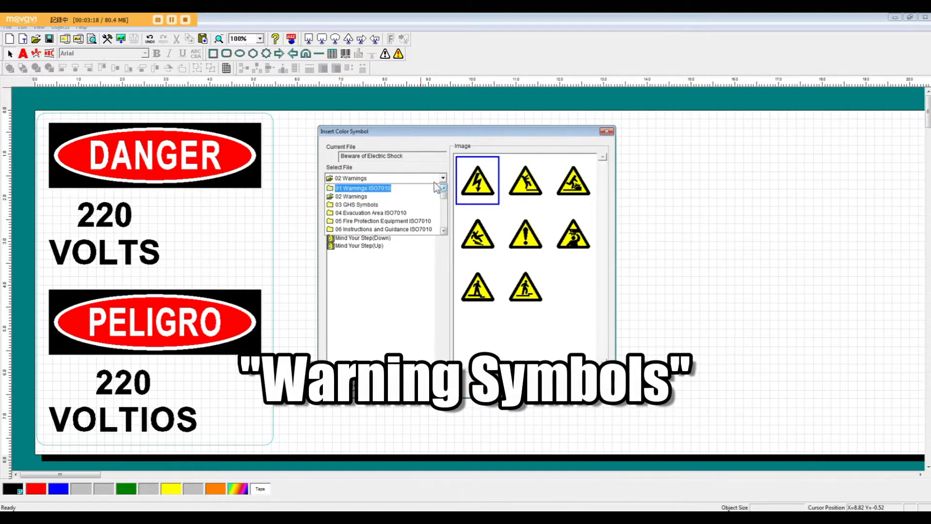
pyautogui.click(361, 205)
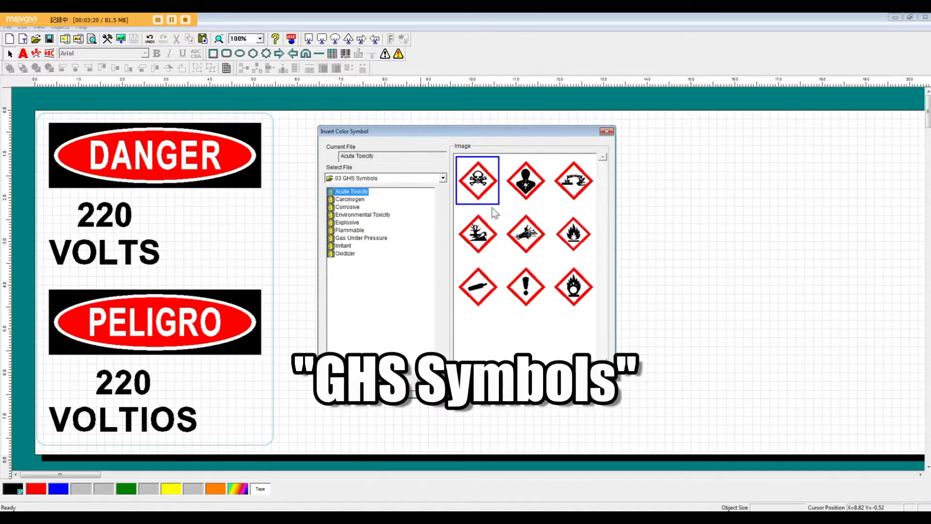
# - View the 06 Instructions and Guidance ISO7010 category and look through symbols such as M002, M004 and M008
pyautogui.click(444, 178)
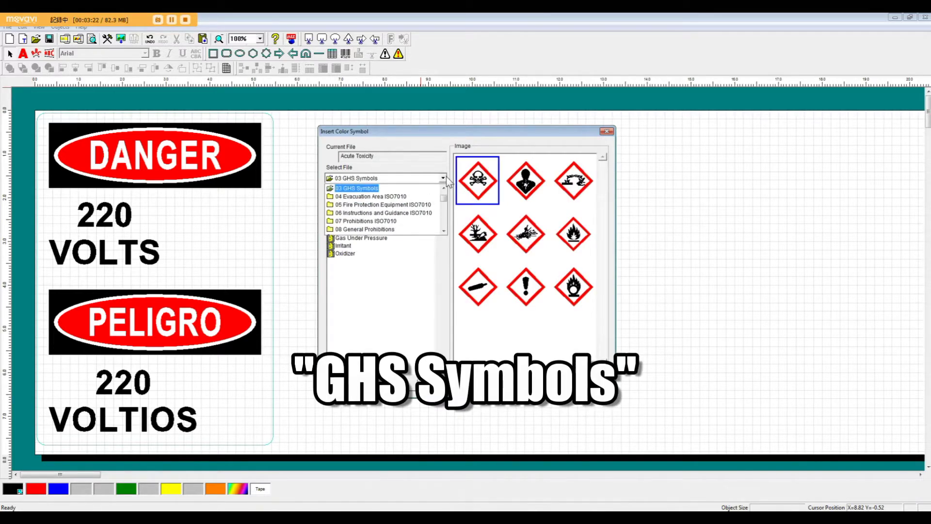
pyautogui.click(393, 213)
pyautogui.click(531, 189)
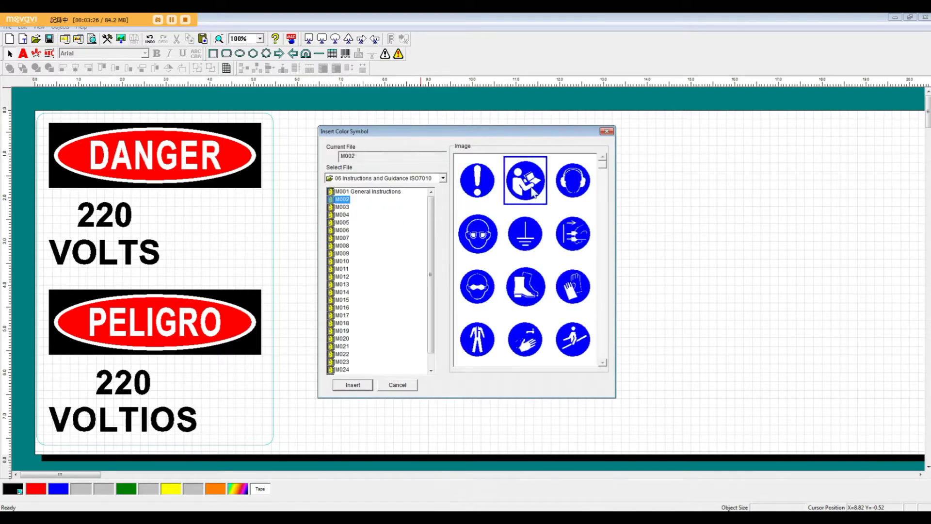
pyautogui.click(581, 189)
pyautogui.click(577, 236)
pyautogui.click(475, 238)
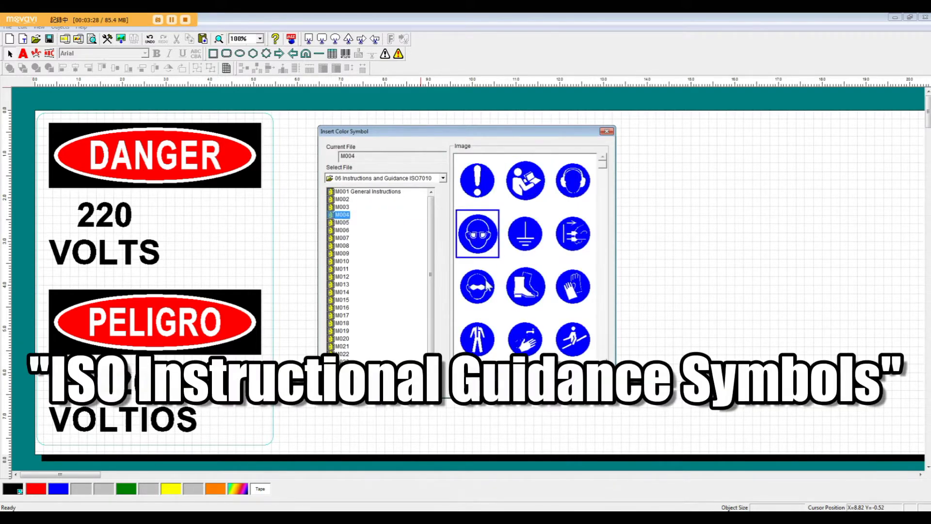
pyautogui.click(489, 286)
pyautogui.click(542, 289)
# - View the 07 Prohibitions ISO7010 category and look through symbols such as P003 No Fires and P007 No Pacemaker Patients
pyautogui.click(443, 179)
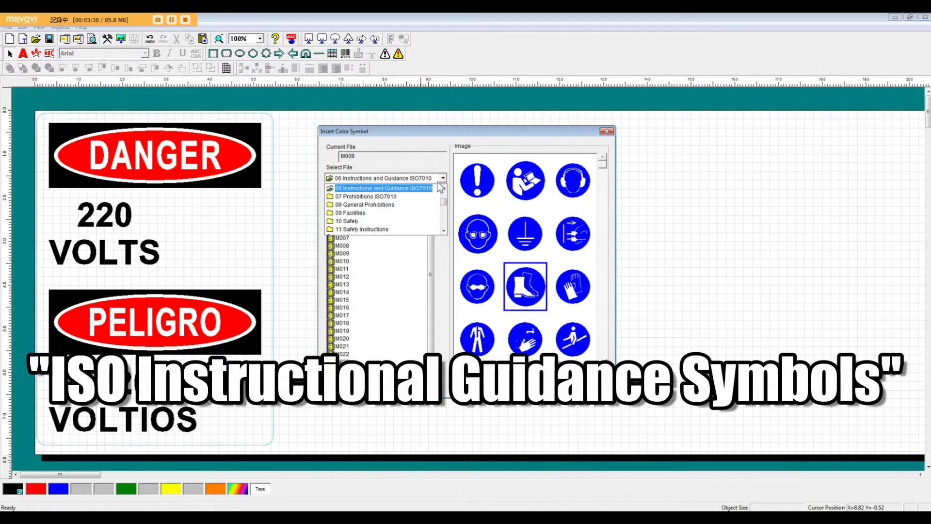
pyautogui.click(380, 196)
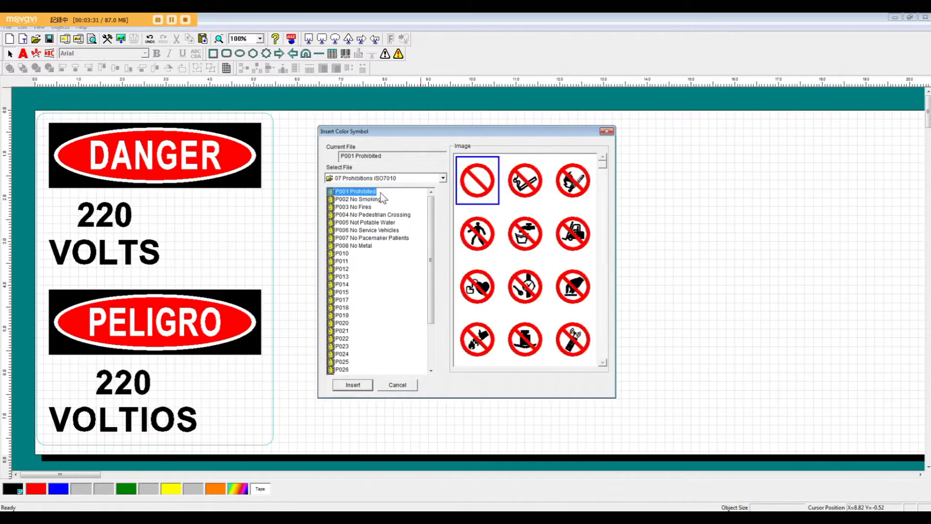
pyautogui.click(533, 191)
pyautogui.click(575, 189)
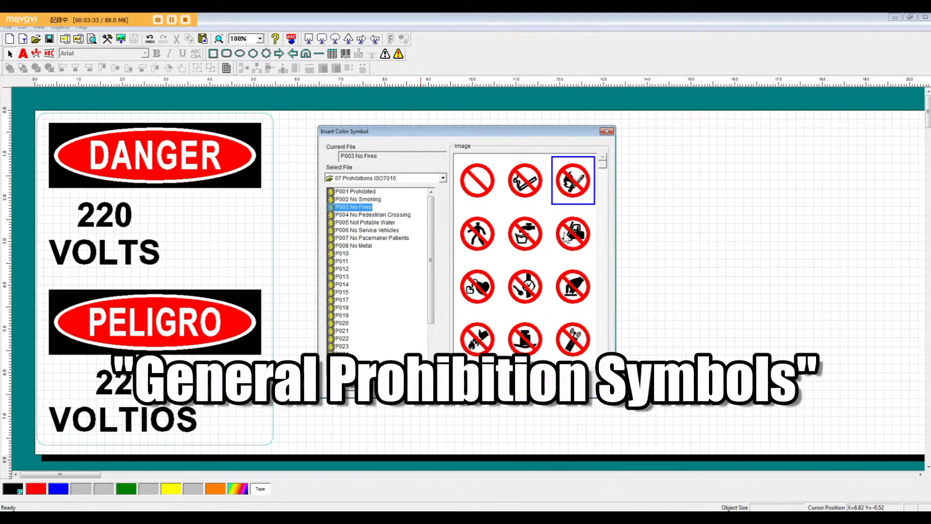
pyautogui.click(572, 237)
pyautogui.click(478, 236)
pyautogui.click(483, 290)
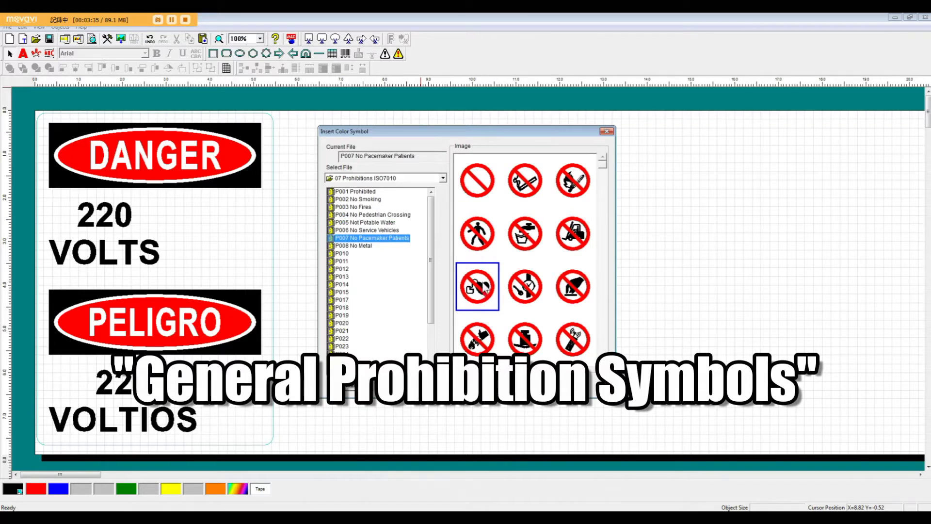
# - View the symbols in the 16 Trash and Recycling and 22 Holiday and Seasonal categories
pyautogui.click(443, 177)
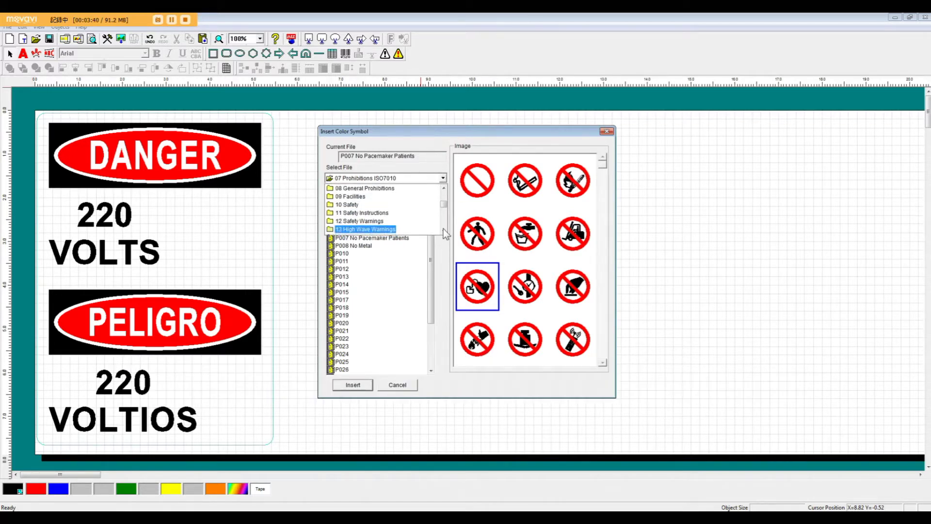
pyautogui.click(443, 231)
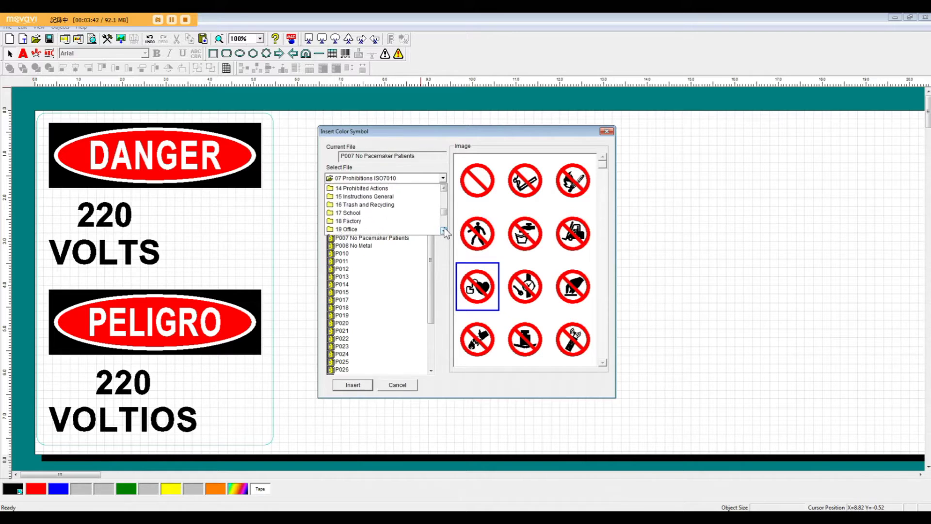
pyautogui.click(376, 207)
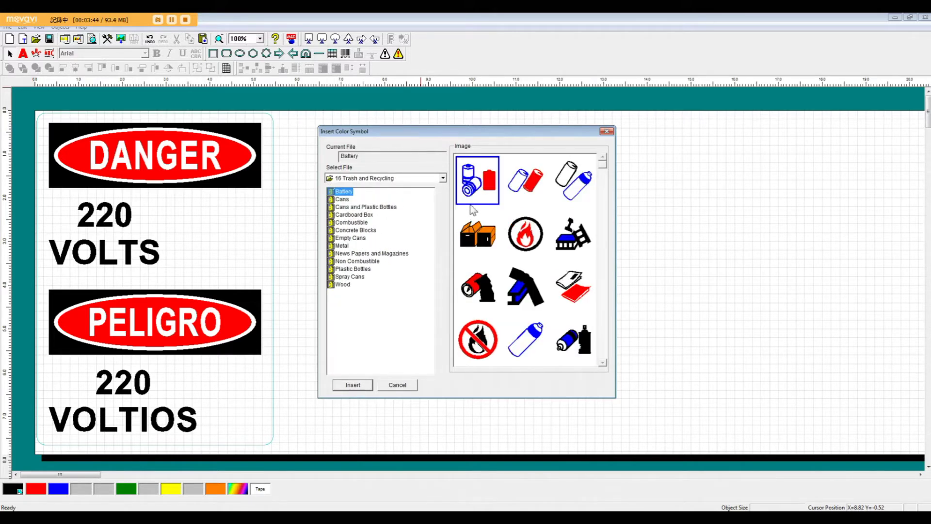
pyautogui.click(441, 178)
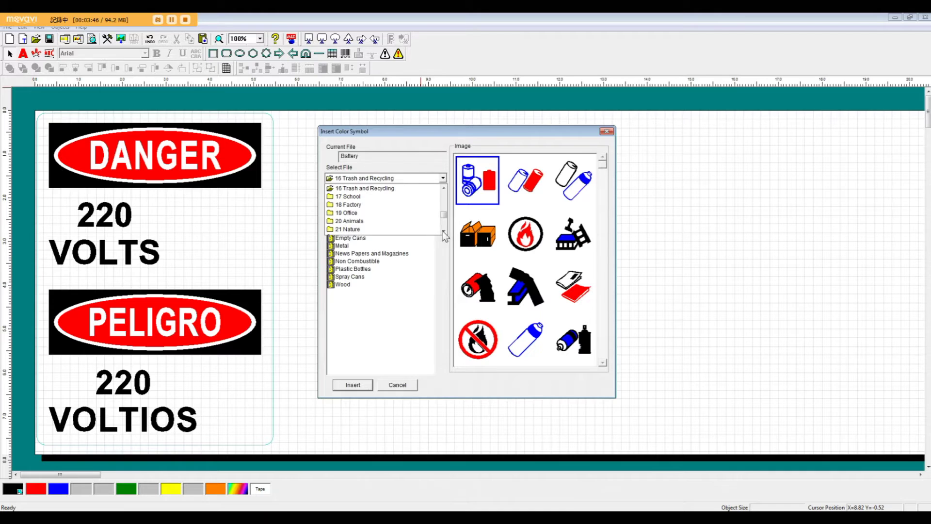
pyautogui.click(444, 231)
pyautogui.click(444, 231)
pyautogui.click(444, 231)
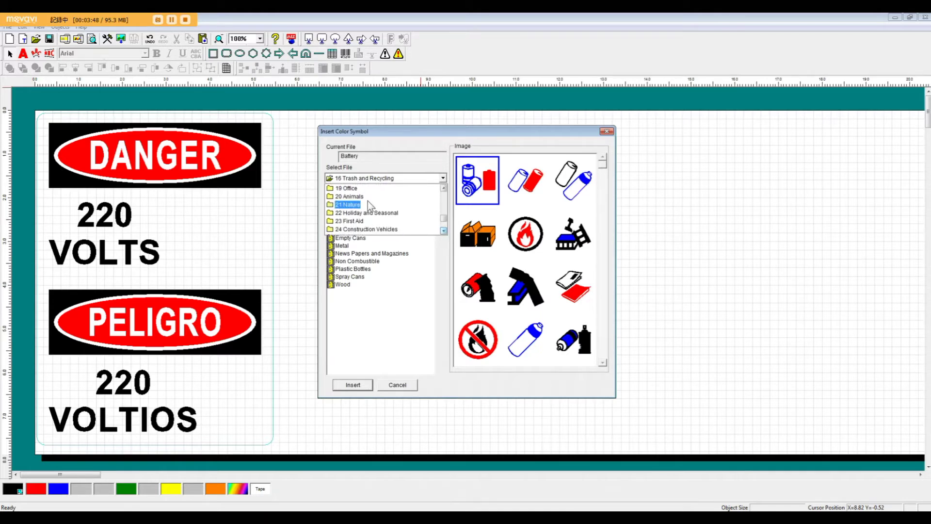
pyautogui.click(371, 211)
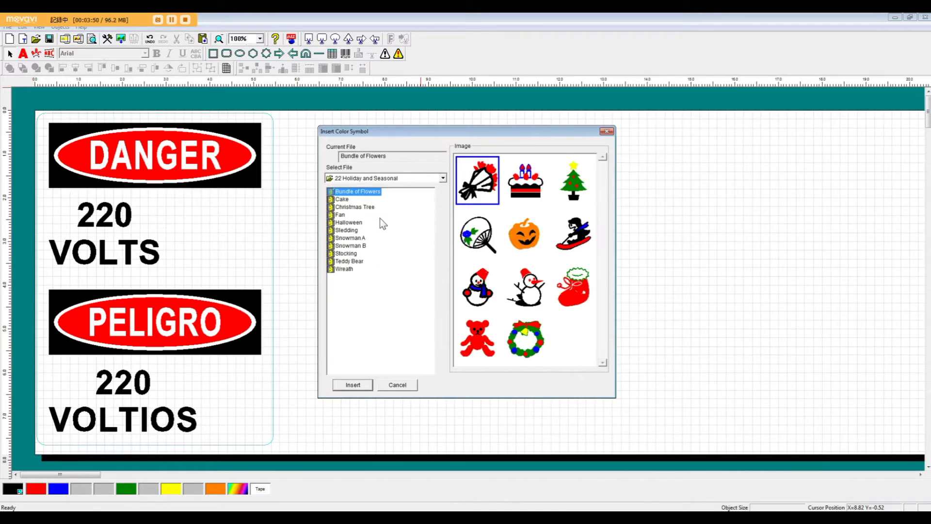
# - Insert the yellow lightning-bolt warning triangle from the 01 Warnings ISO7010 symbol category
pyautogui.click(442, 178)
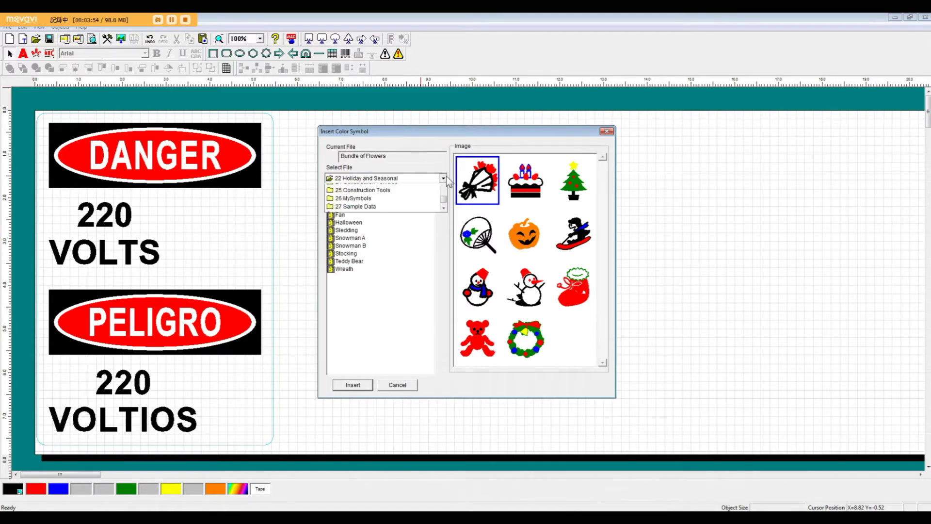
pyautogui.scroll(1, 445, 214)
pyautogui.scroll(7, 444, 209)
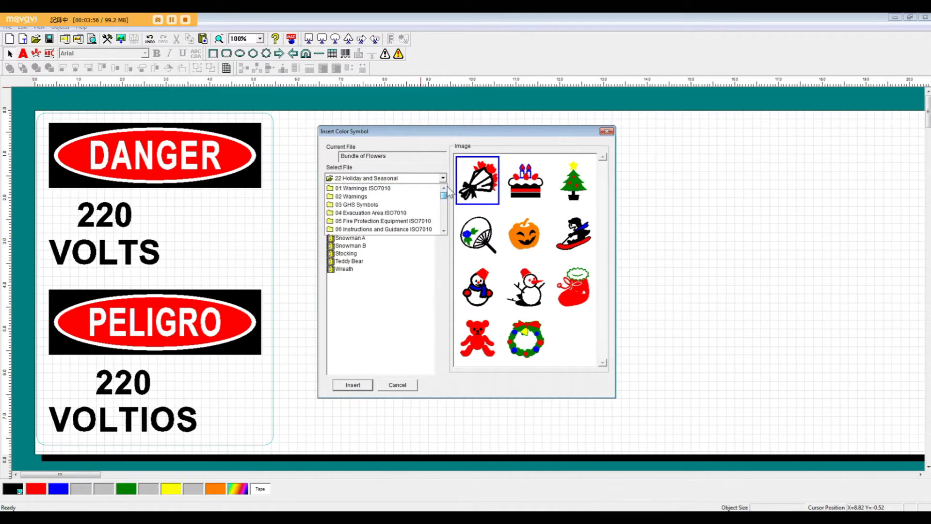
pyautogui.click(392, 189)
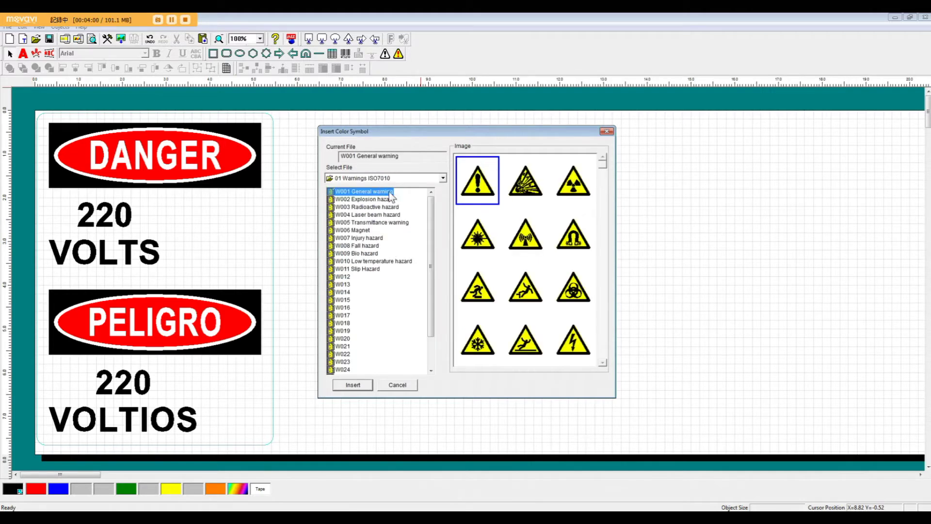
pyautogui.doubleClick(573, 340)
# - Shrink the lightning-bolt symbol to about 1.89 by 1.67 inches and place it beside the 220 VOLTS text
pyautogui.moveTo(575, 340); pyautogui.dragTo(307, 249)
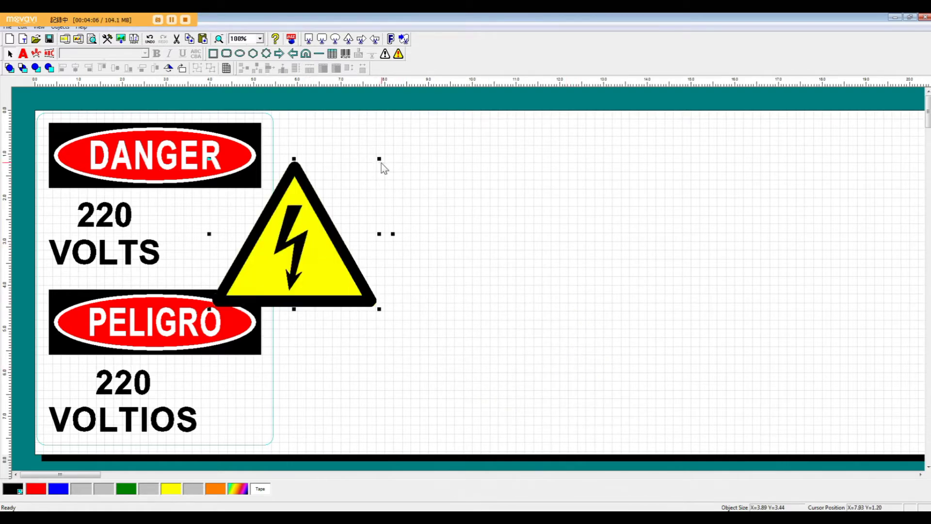
pyautogui.moveTo(379, 158); pyautogui.dragTo(292, 236)
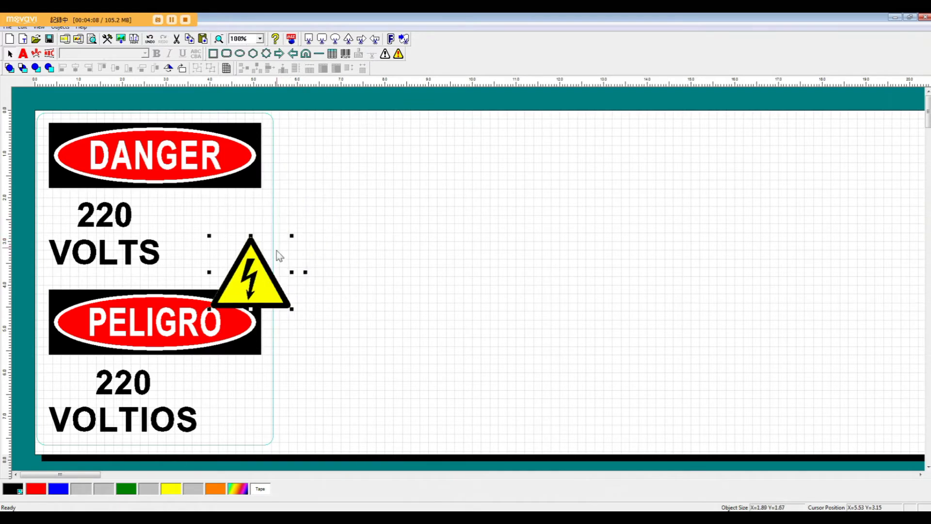
pyautogui.moveTo(264, 289); pyautogui.dragTo(237, 247)
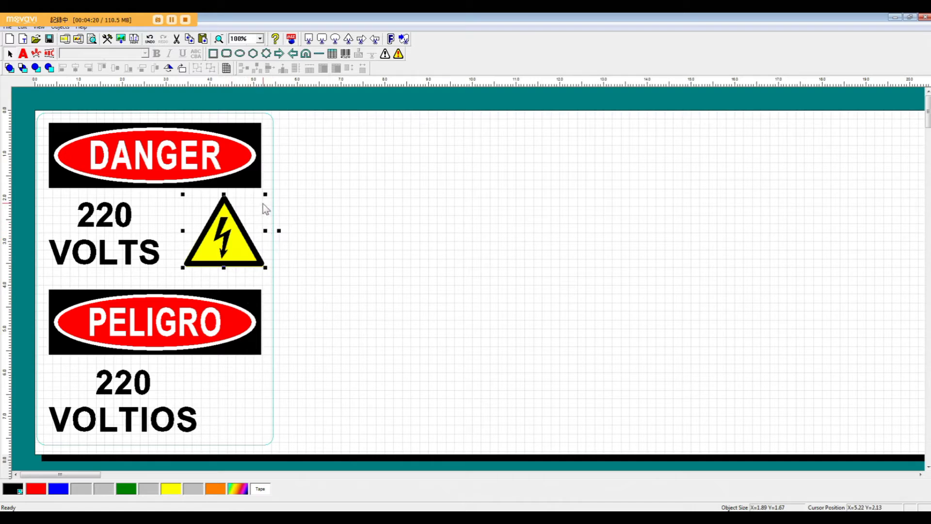
# - Shrink the lightning-bolt symbol slightly further, place a copy beside the 220 VOLTIOS text and adjust the original next to 220 VOLTS
pyautogui.moveTo(266, 194); pyautogui.dragTo(252, 412)
pyautogui.moveTo(225, 242); pyautogui.dragTo(239, 235)
pyautogui.click(512, 345)
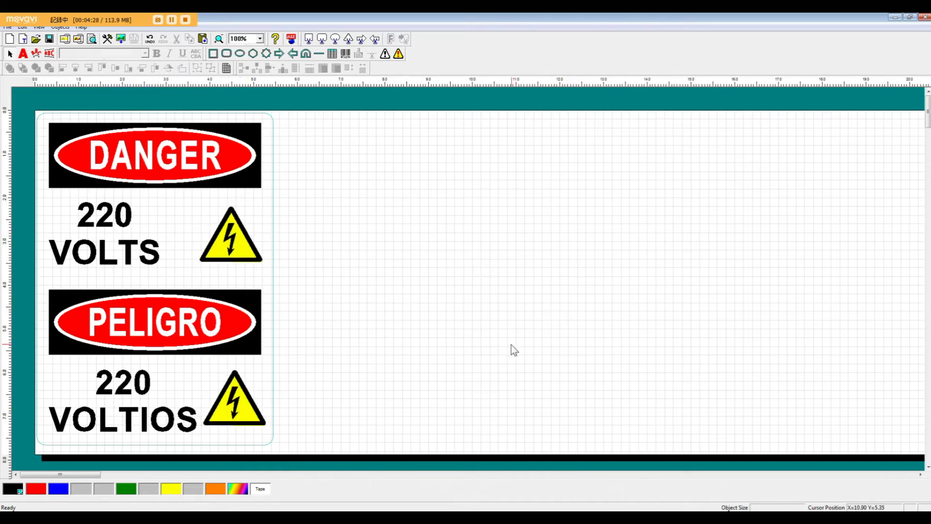